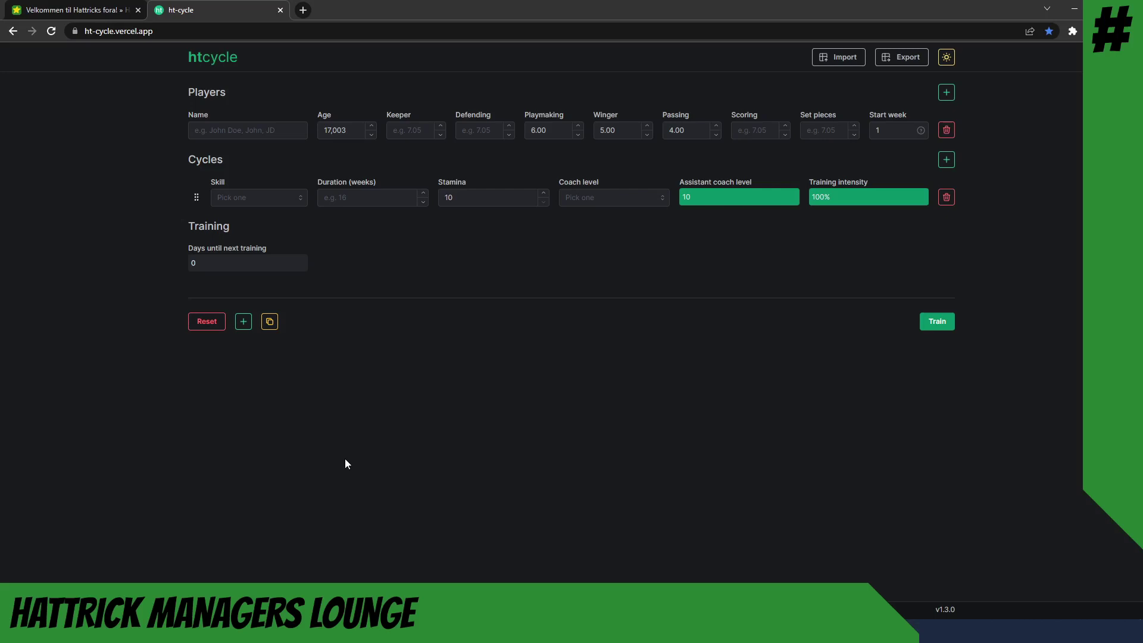
# Step: Reload the page to clear the form, and enter a player named Goalkeeper with age 17,003
pyautogui.press('F5')
pyautogui.click(248, 130)
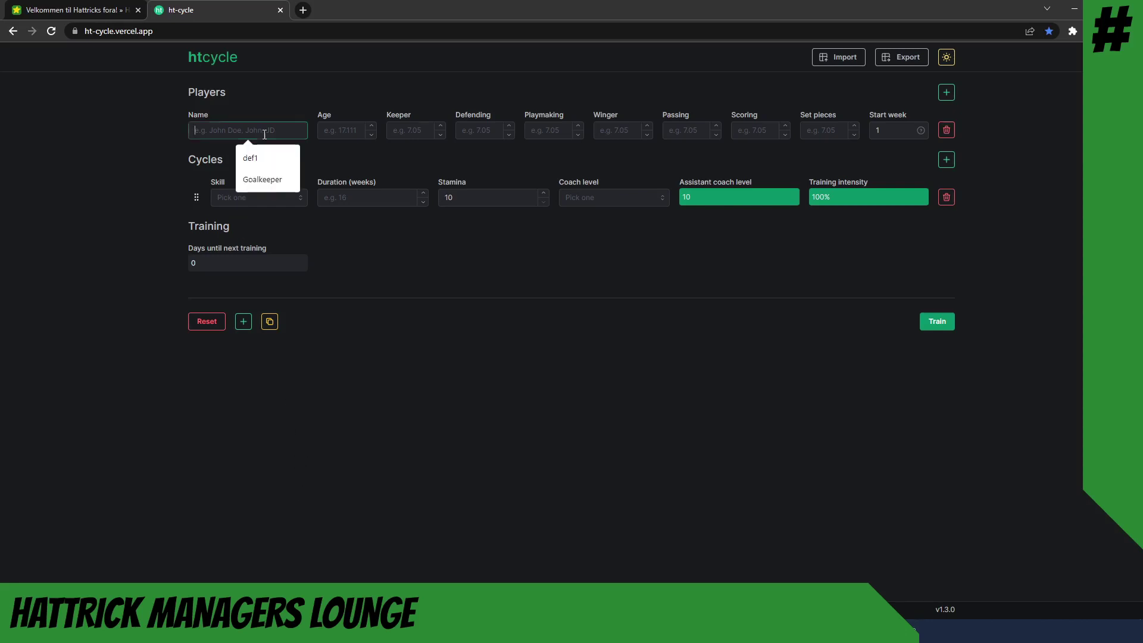
pyautogui.click(249, 181)
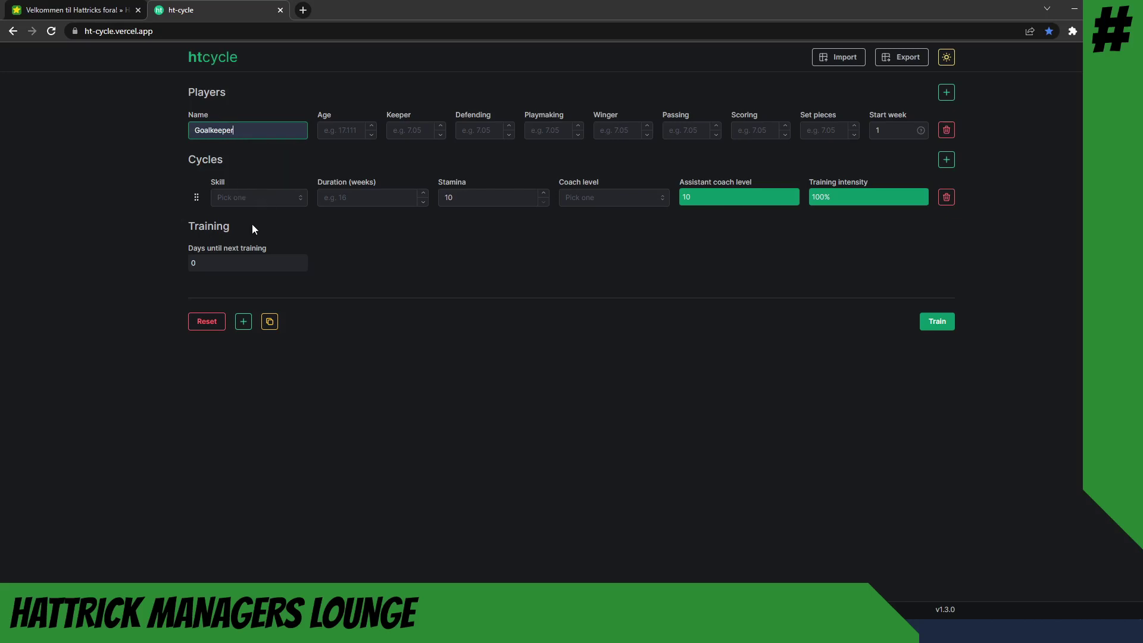
pyautogui.press('Tab')
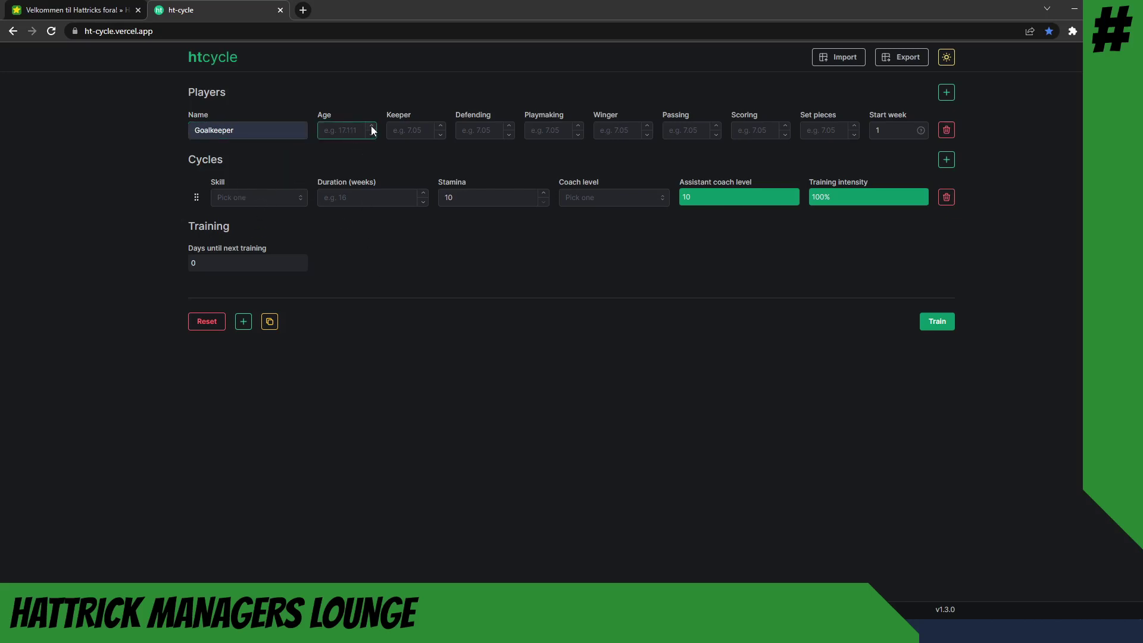
pyautogui.write('17,003')
# Step: Set the Goalkeeper's Keeper skill to 6 and Defending skill to 5
pyautogui.click(400, 132)
pyautogui.write('6')
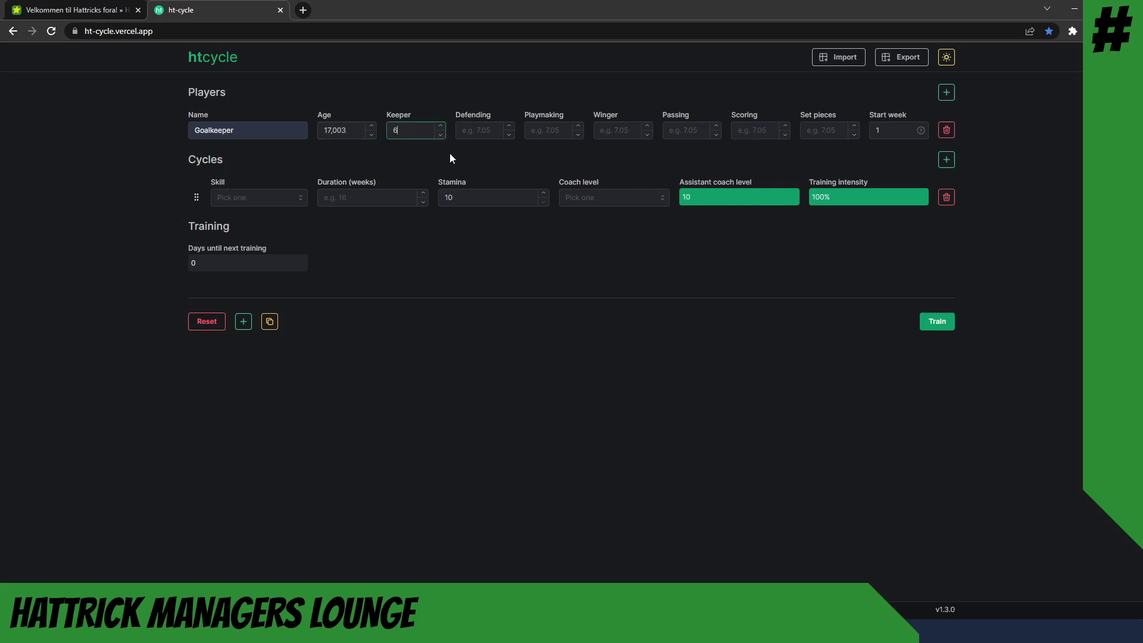
pyautogui.click(480, 130)
pyautogui.write('5')
# Step: Set the Goalkeeper's Playmaking, Winger, Passing, Scoring and Set pieces skills to 1 each
pyautogui.click(559, 129)
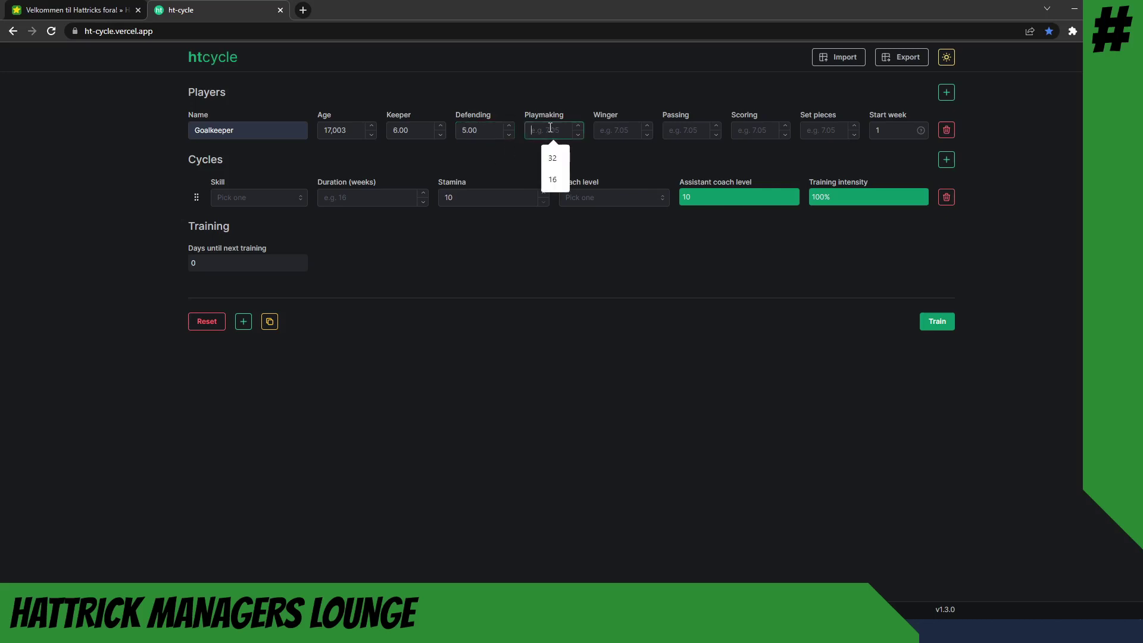
pyautogui.write('1')
pyautogui.click(631, 132)
pyautogui.write('1')
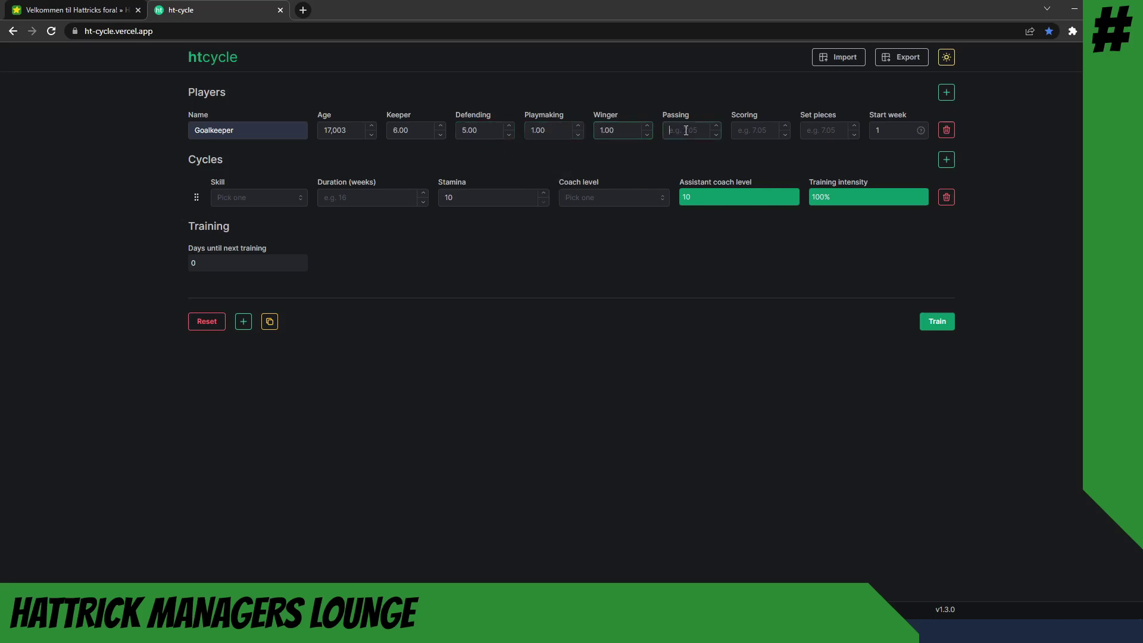
pyautogui.click(685, 131)
pyautogui.write('1')
pyautogui.click(742, 132)
pyautogui.write('1')
pyautogui.press('Tab')
pyautogui.write('1')
pyautogui.click(770, 152)
# Step: Configure the first cycle as 16 weeks of Keeper training with a Solid coach and run the training calculation
pyautogui.click(369, 198)
pyautogui.write('16')
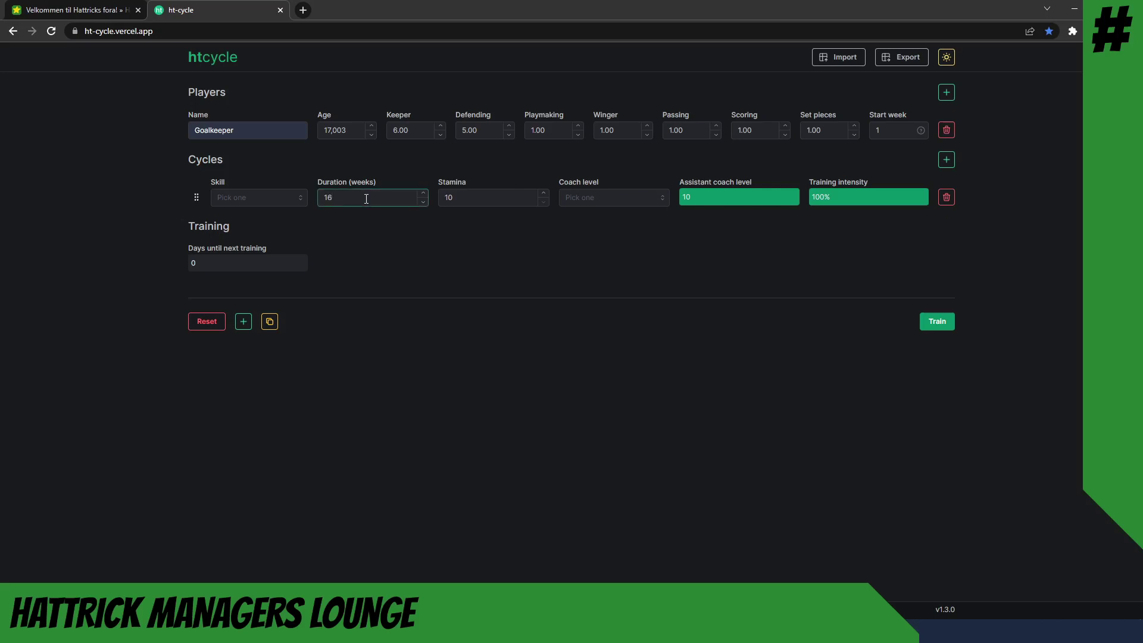
pyautogui.click(269, 200)
pyautogui.click(257, 225)
pyautogui.click(589, 203)
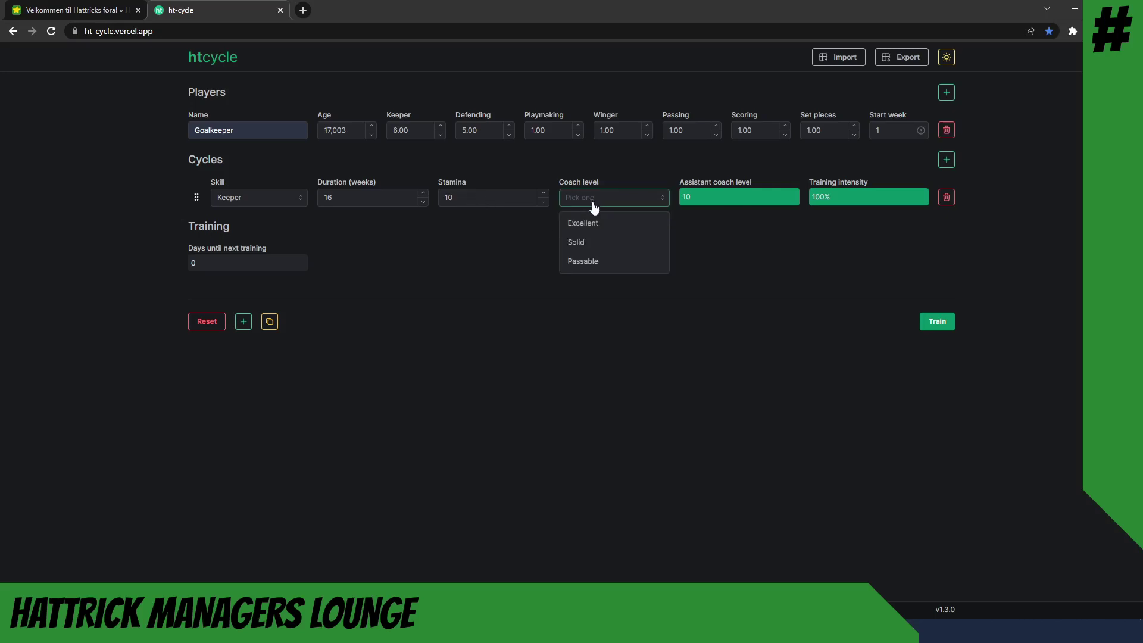
pyautogui.click(593, 248)
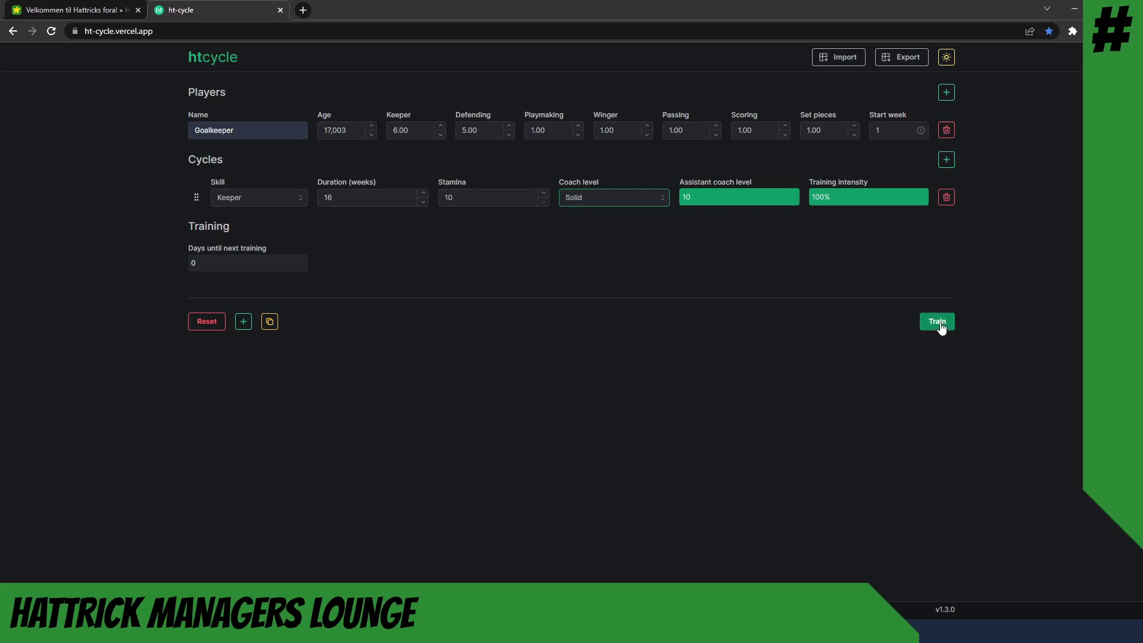
pyautogui.click(939, 324)
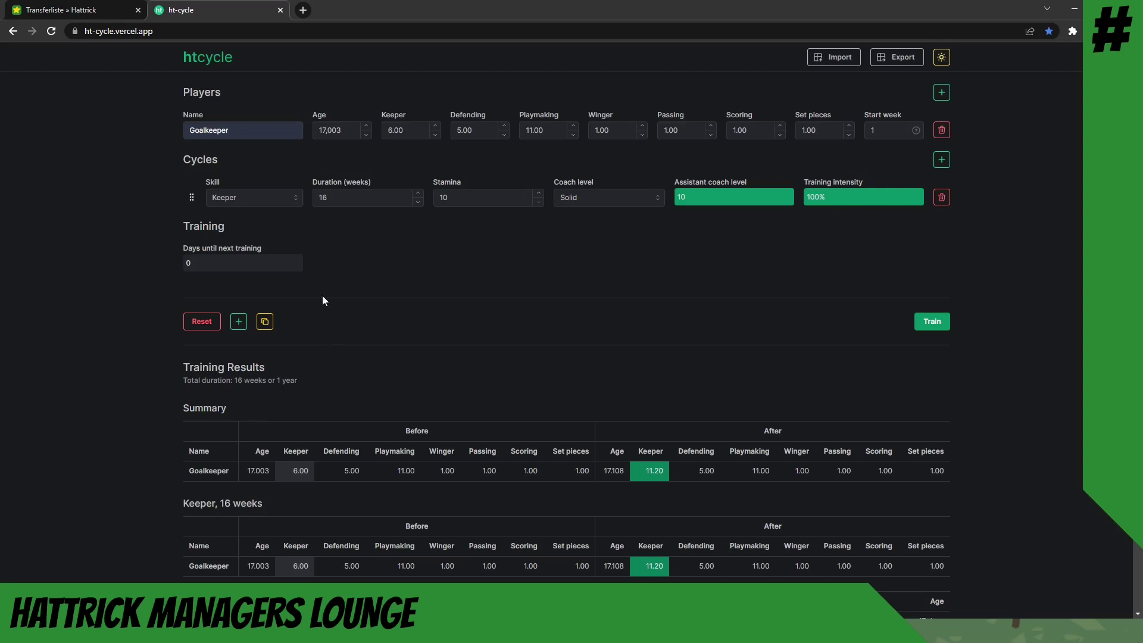
# Step: Set the Keeper training cycle's duration to 32 weeks
pyautogui.click(349, 201)
pyautogui.press('BackSpace')
pyautogui.press('BackSpace')
pyautogui.write('32')
# Step: Add a second training cycle for Defending with a duration of 16 weeks
pyautogui.click(942, 160)
pyautogui.click(277, 241)
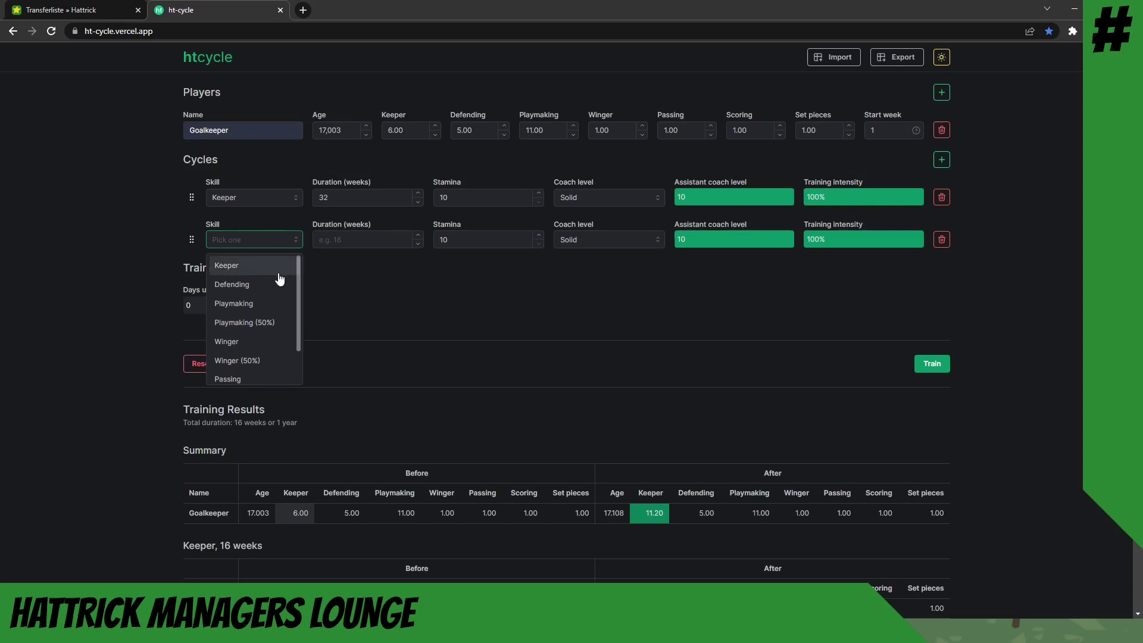
pyautogui.click(268, 284)
pyautogui.click(348, 240)
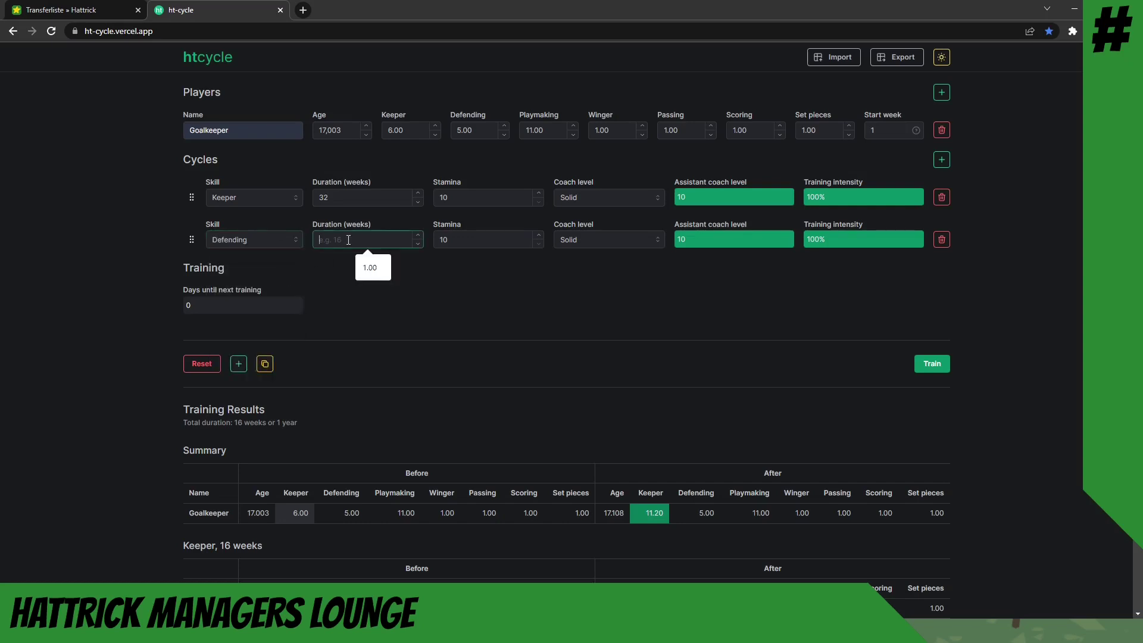
pyautogui.write('16')
pyautogui.click(412, 312)
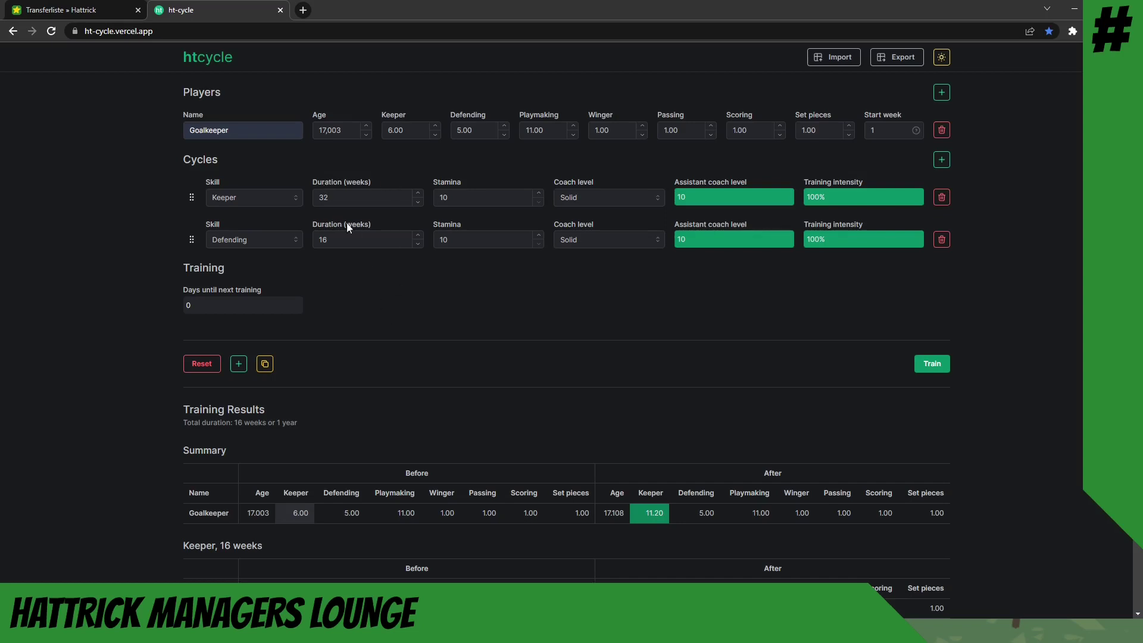
# Step: Run the training with both cycles and review the summary, the skill level tables for each cycle and the wages
pyautogui.click(927, 365)
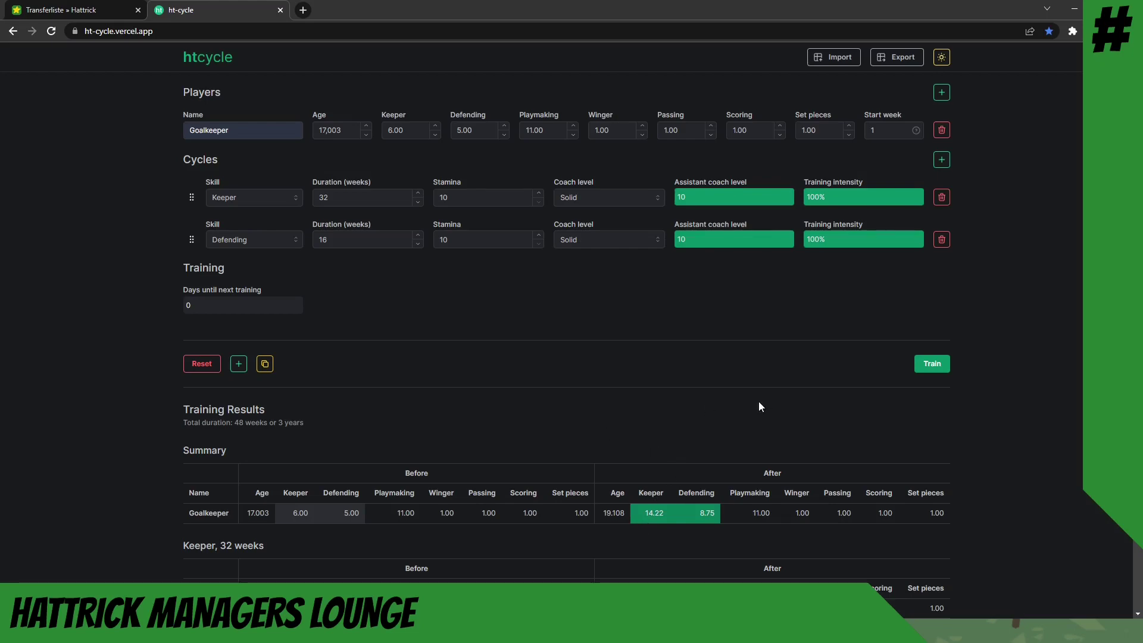
pyautogui.scroll(-4, 682, 397)
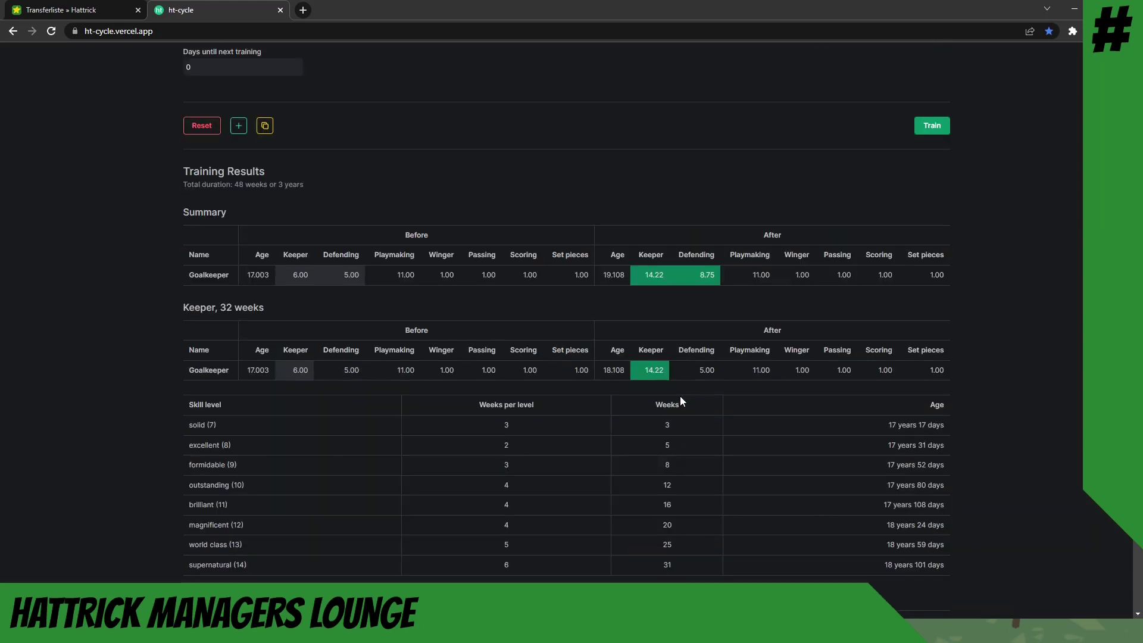
pyautogui.scroll(-1, 681, 399)
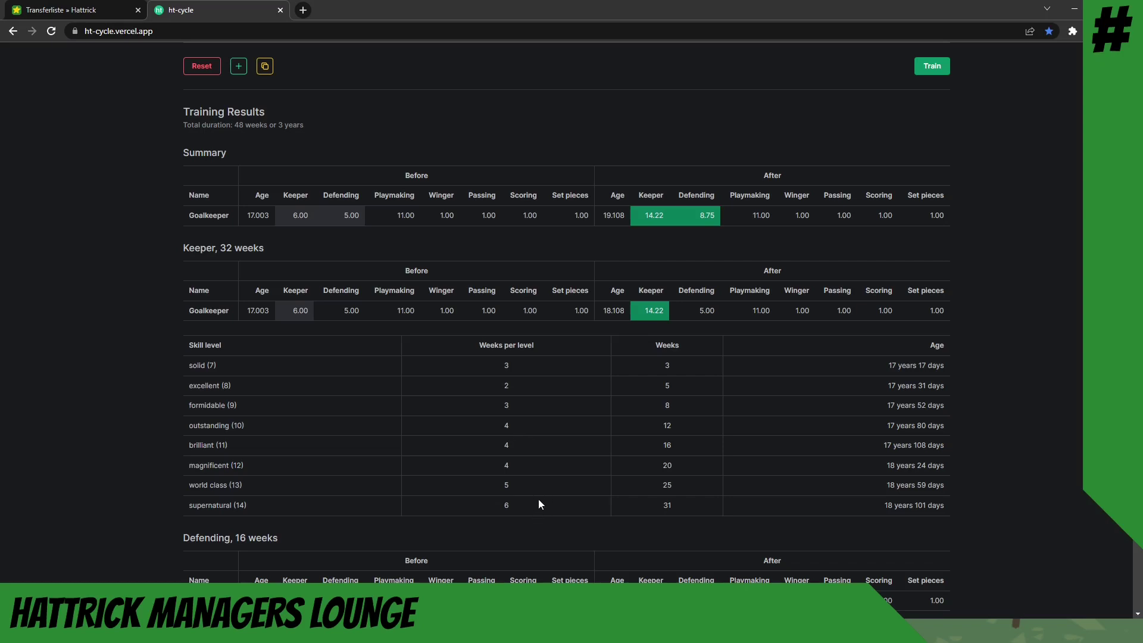
pyautogui.scroll(-2, 529, 492)
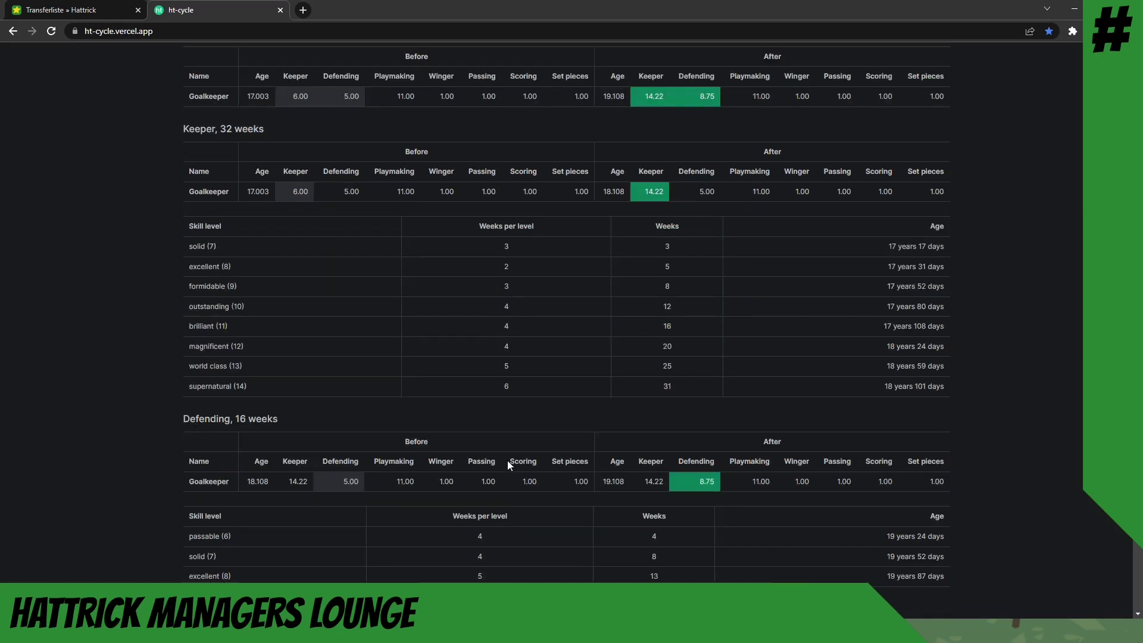
pyautogui.scroll(-1, 501, 455)
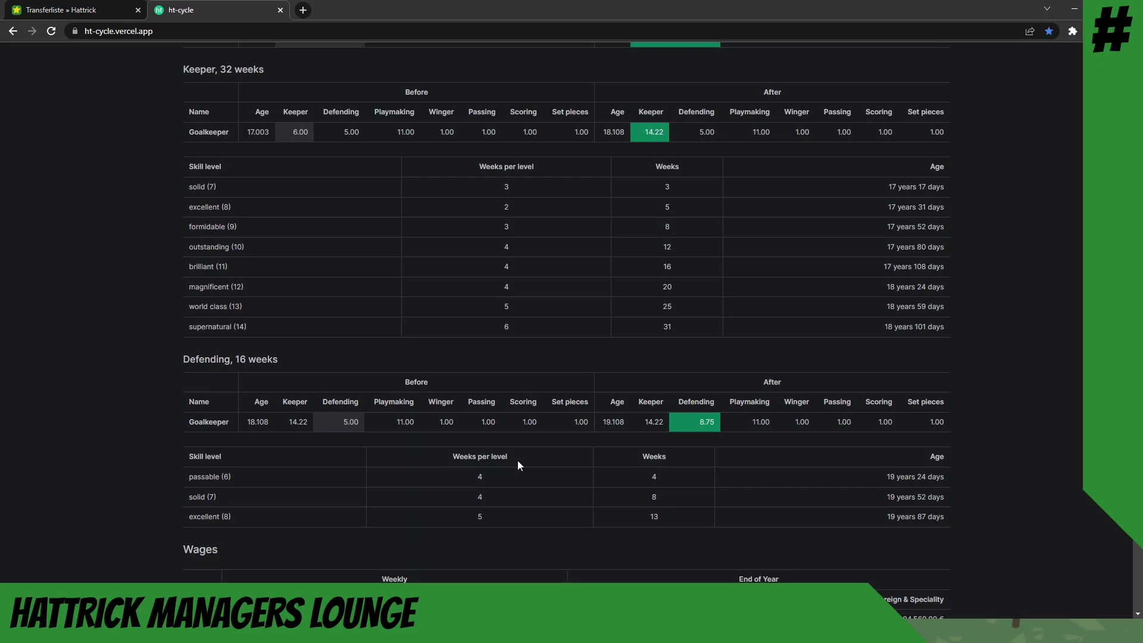
pyautogui.scroll(-4, 525, 470)
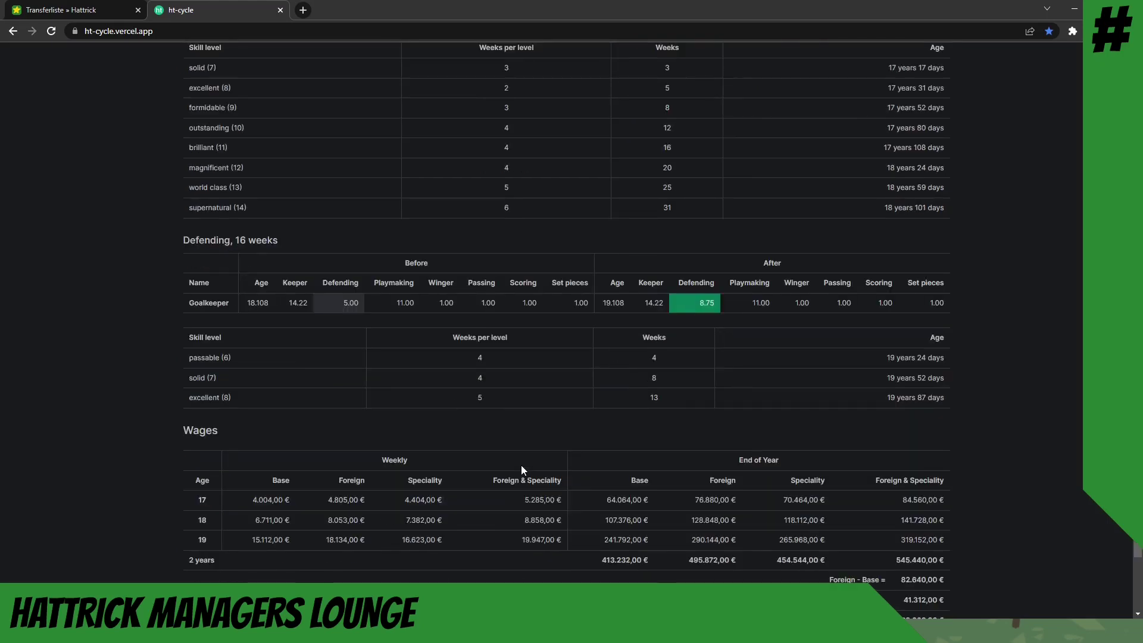